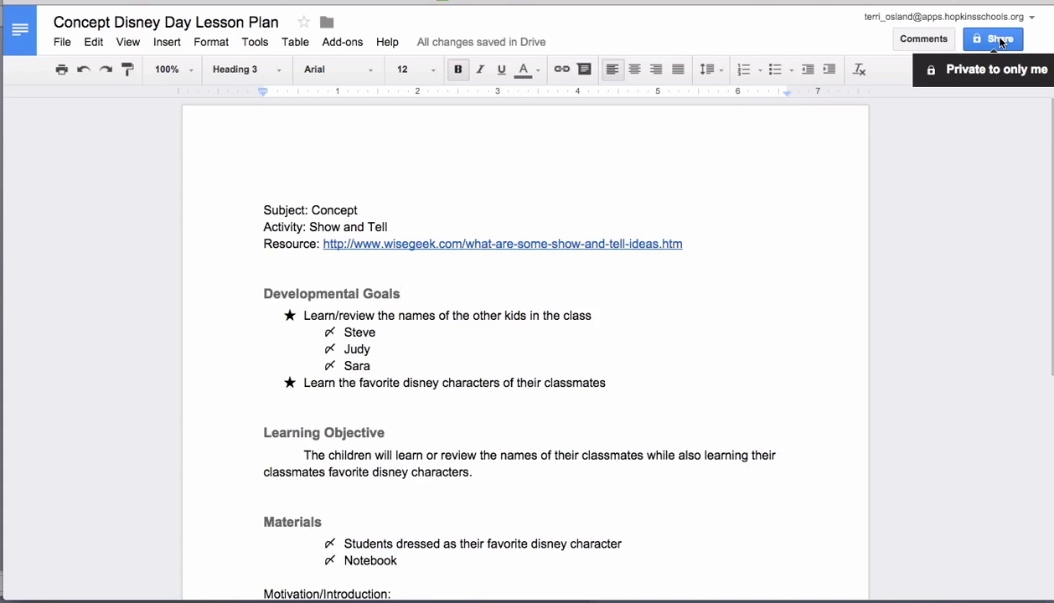
# - Open the document's advanced sharing settings and add the first colleague, found by surname, to the people to invite
pyautogui.click(1001, 42)
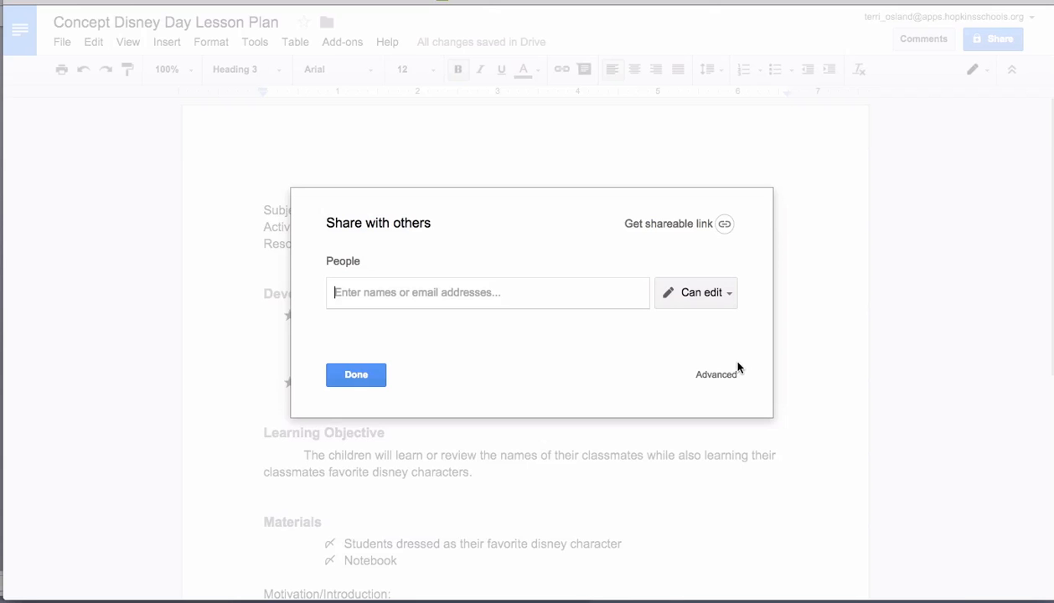
pyautogui.click(710, 375)
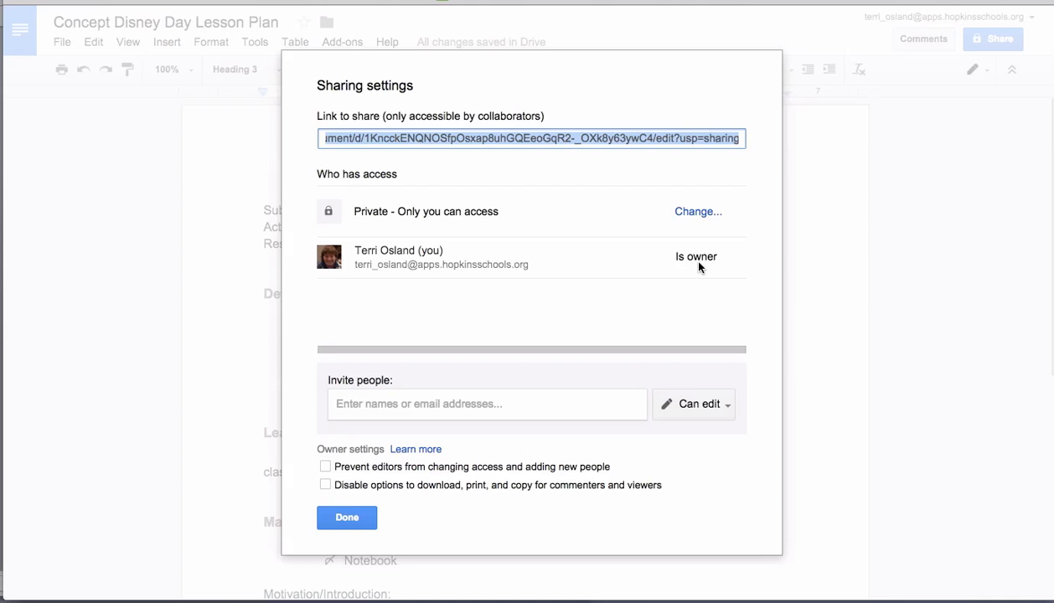
pyautogui.click(424, 406)
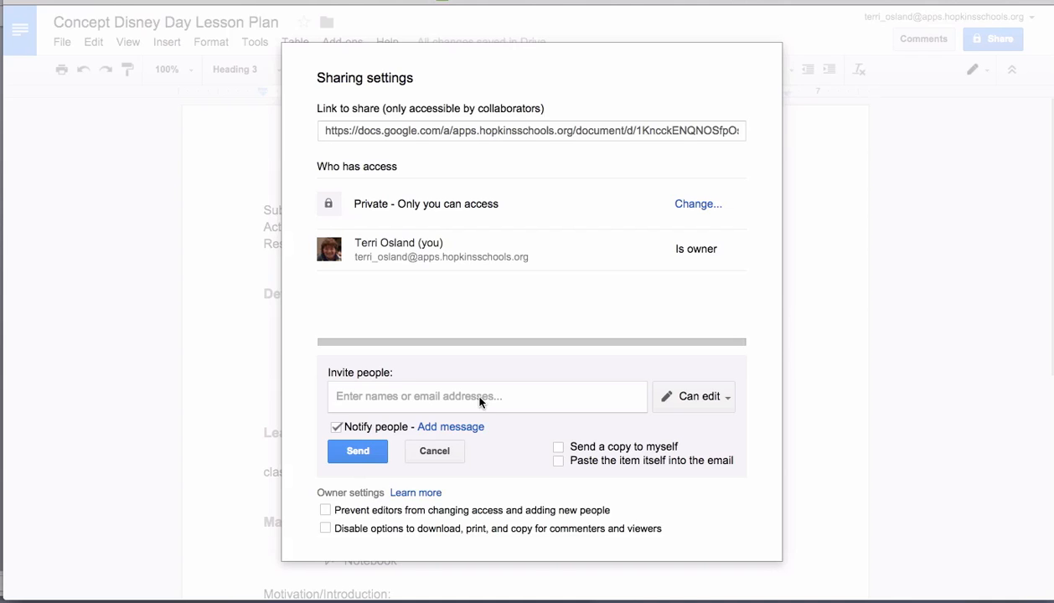
pyautogui.write('pr')
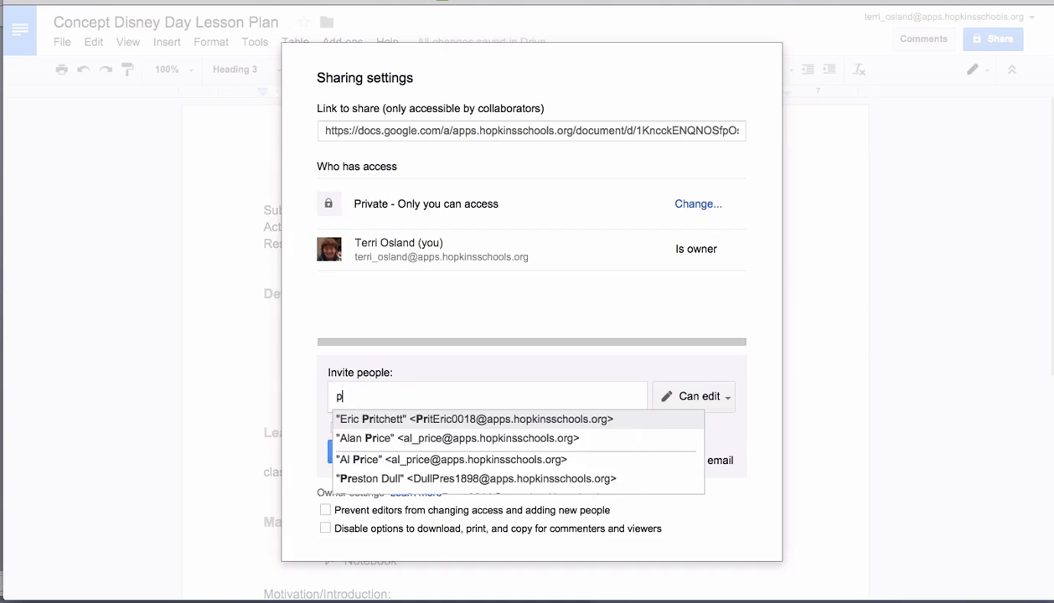
pyautogui.press('BackSpace')
pyautogui.write('urd')
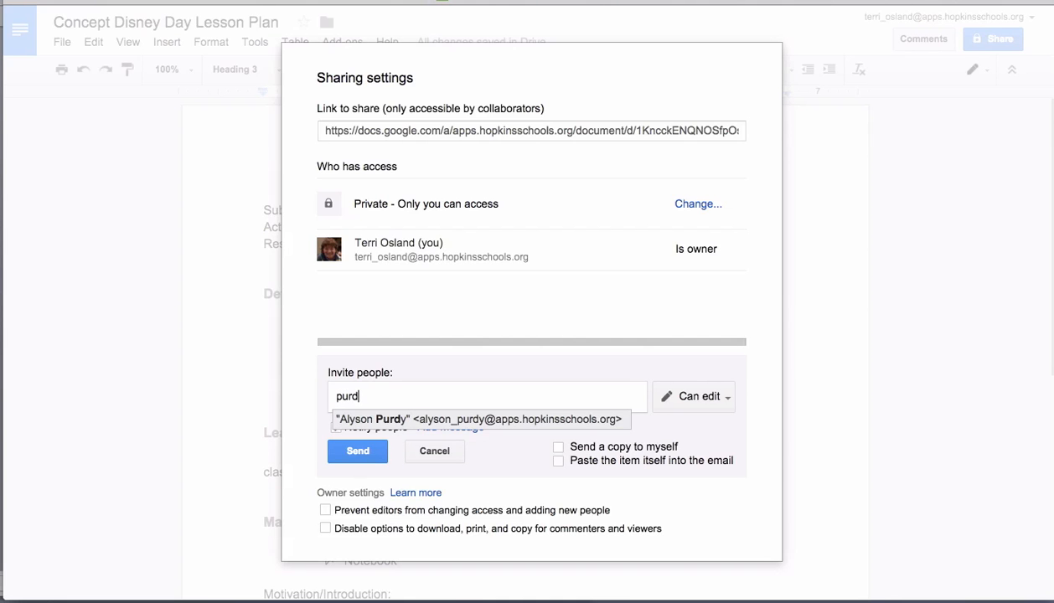
pyautogui.click(471, 420)
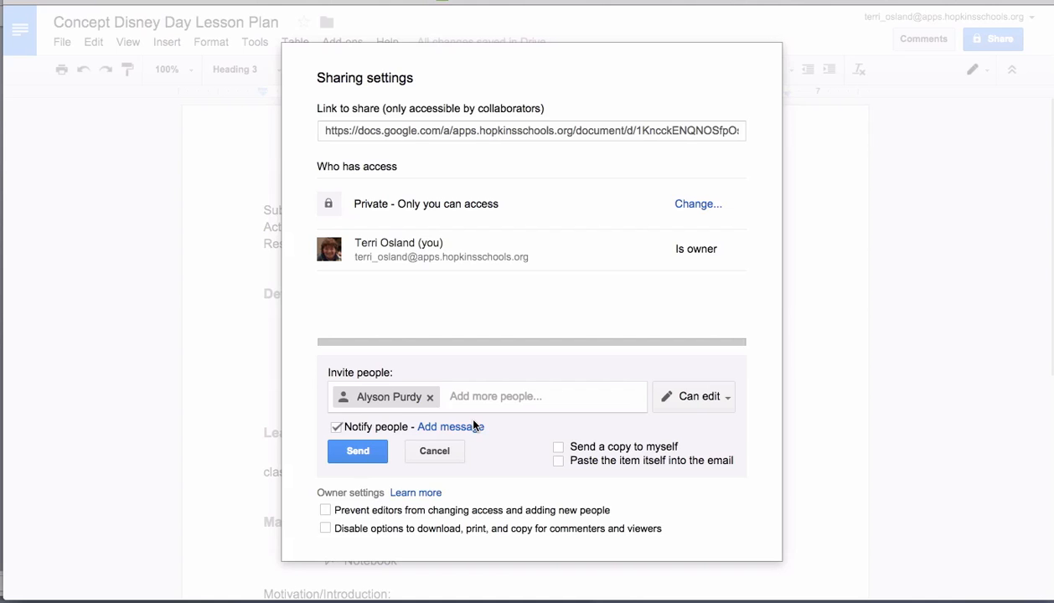
# - Add a second colleague, found by surname, to the people to invite
pyautogui.write('jane')
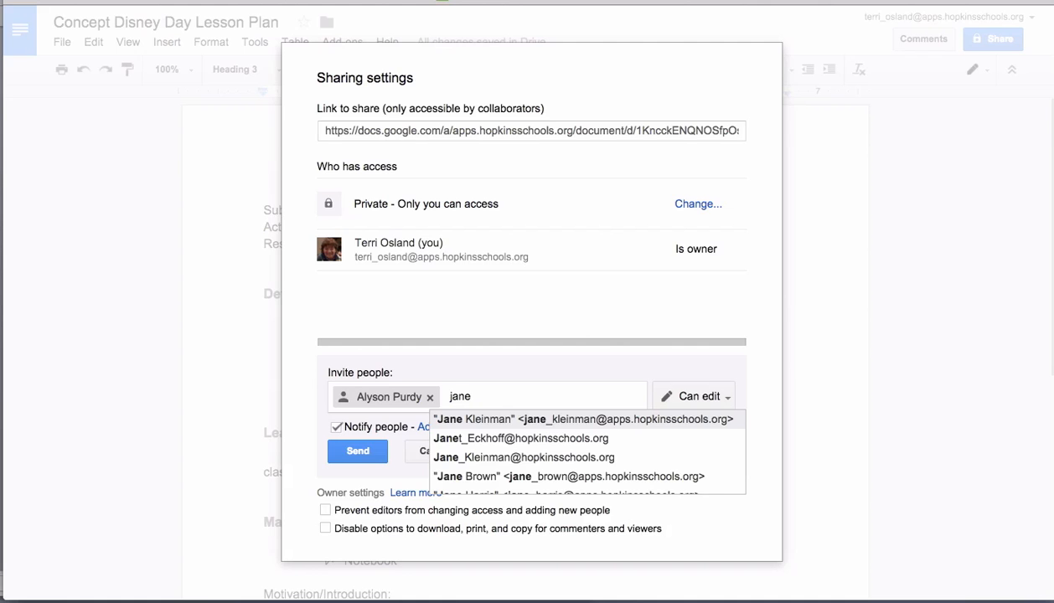
pyautogui.press('BackSpace')
pyautogui.press('BackSpace')
pyautogui.press('BackSpace')
pyautogui.press('BackSpace')
pyautogui.write('kl')
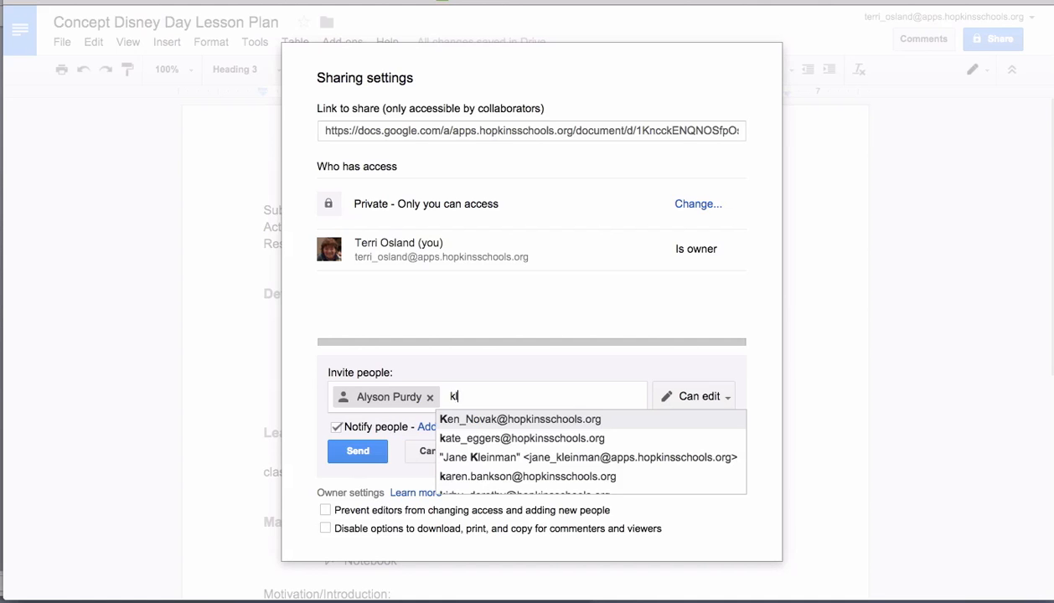
pyautogui.write('einm')
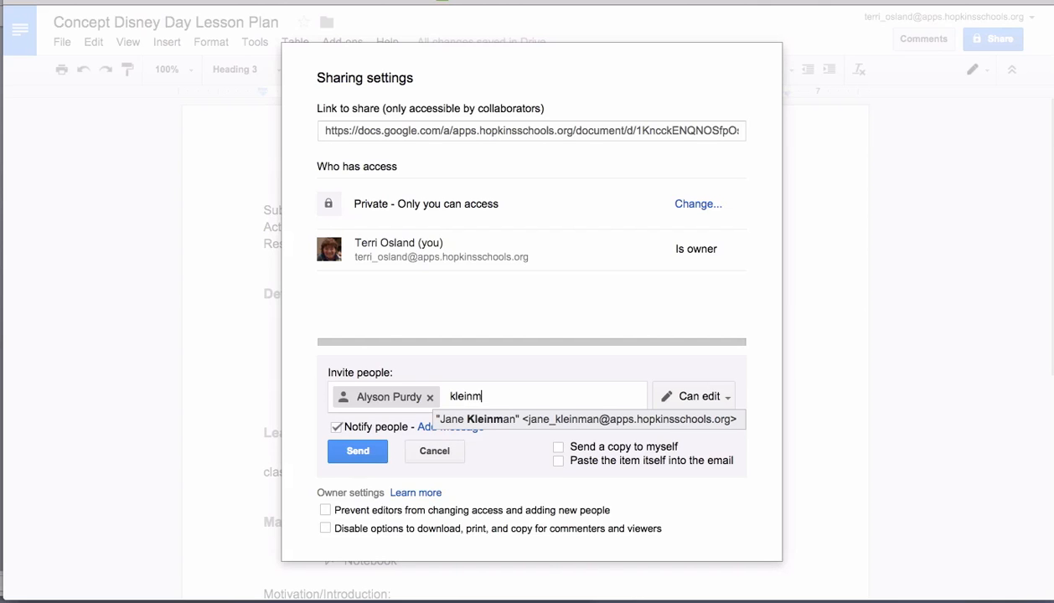
pyautogui.press('Return')
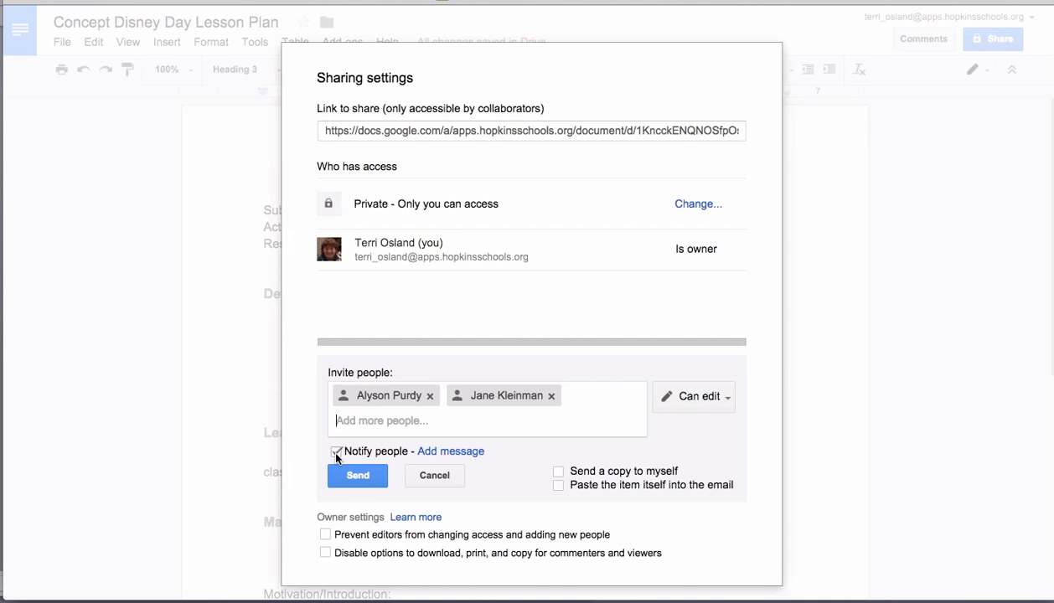
# - Share the document with both colleagues as Can edit, without sending them an email notification
pyautogui.click(720, 402)
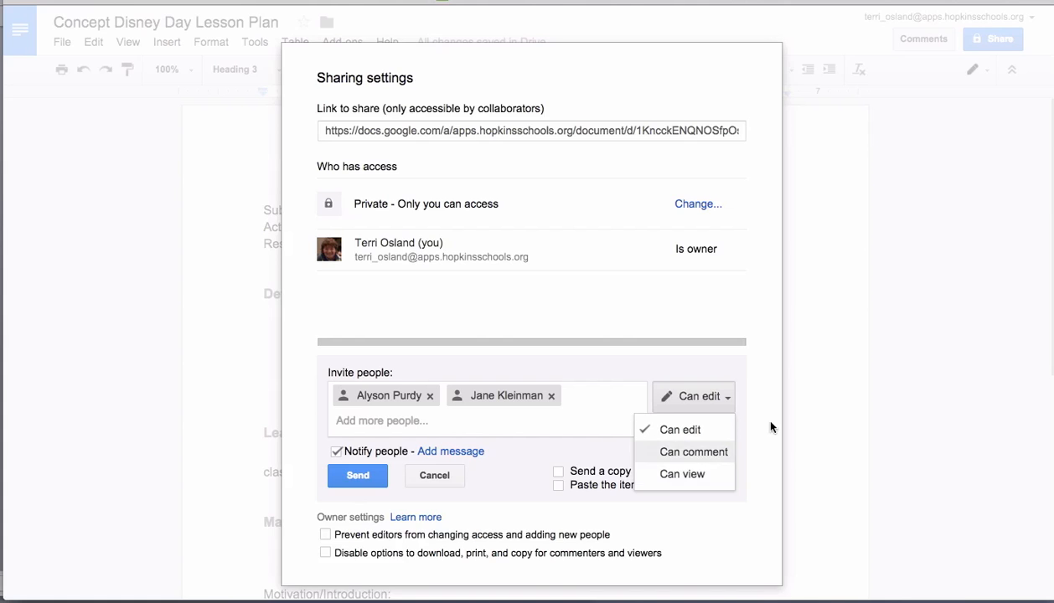
pyautogui.click(790, 396)
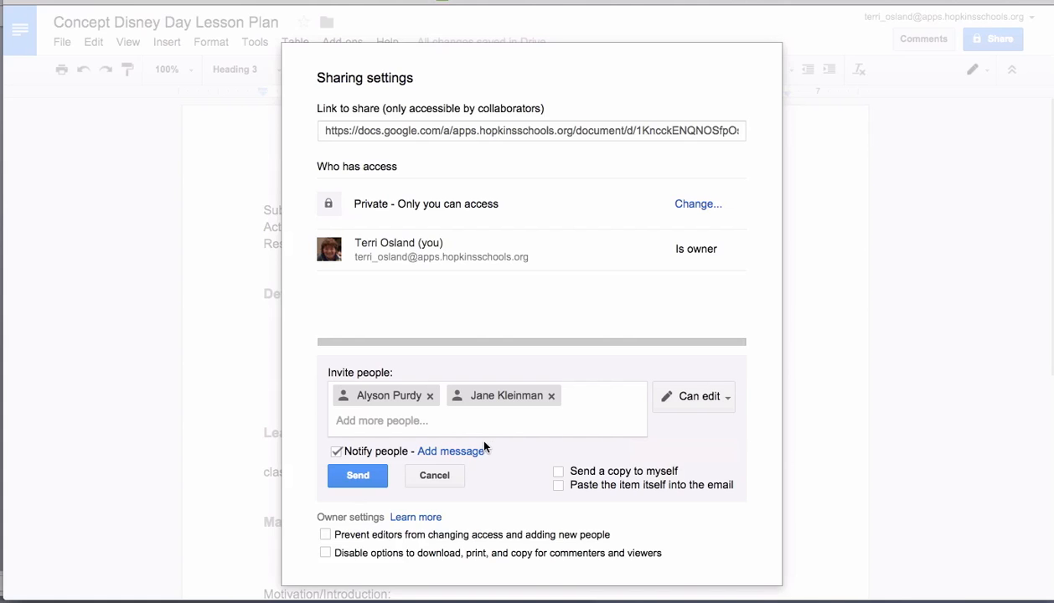
pyautogui.click(336, 451)
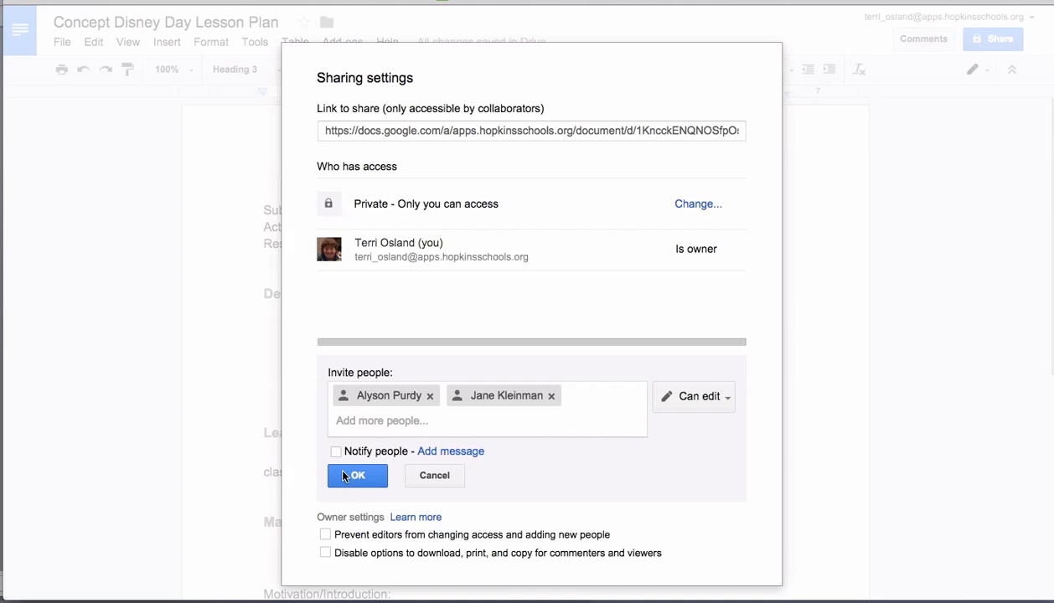
pyautogui.click(343, 473)
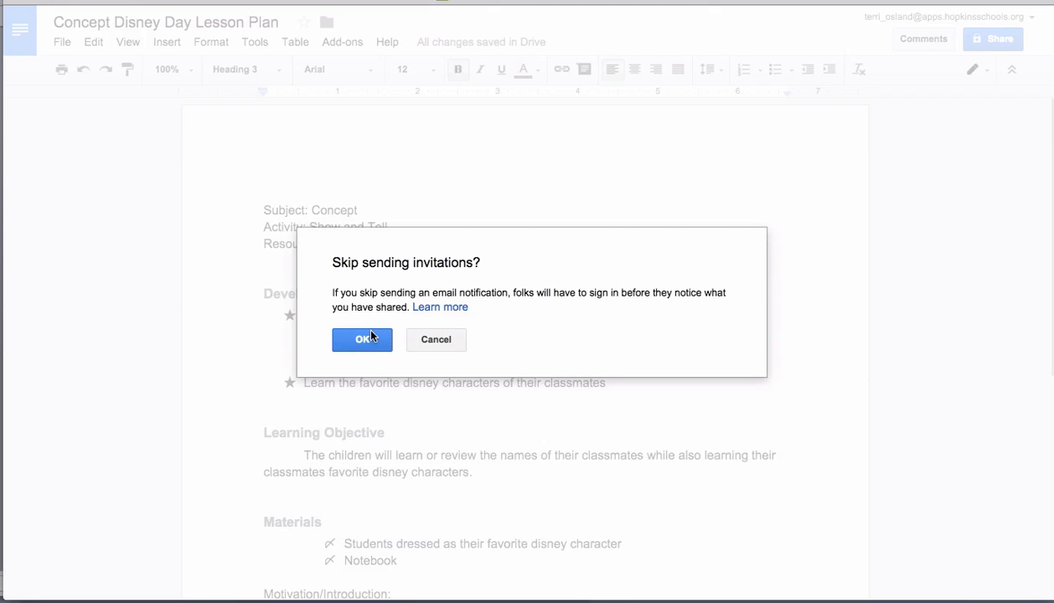
pyautogui.click(362, 339)
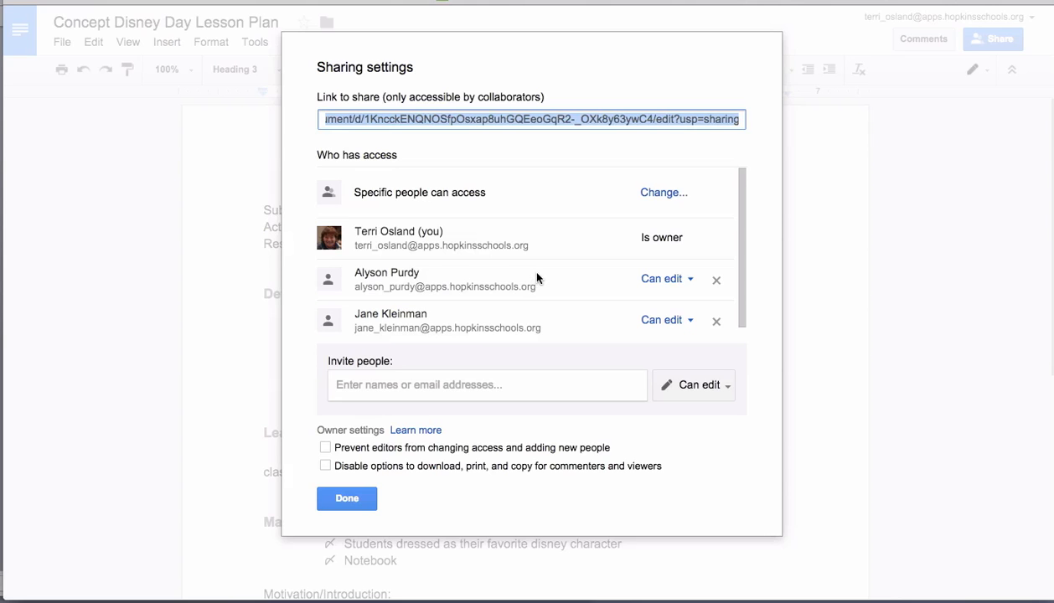
# - Review the access levels available for the first invited collaborator, and close the sharing settings
pyautogui.scroll(-1, 536, 273)
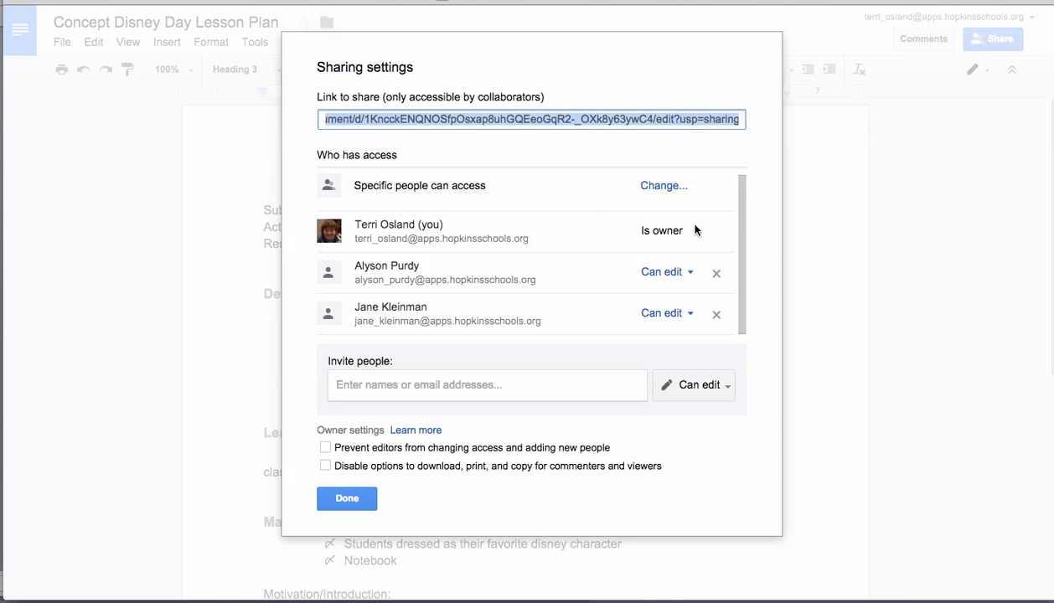
pyautogui.click(689, 273)
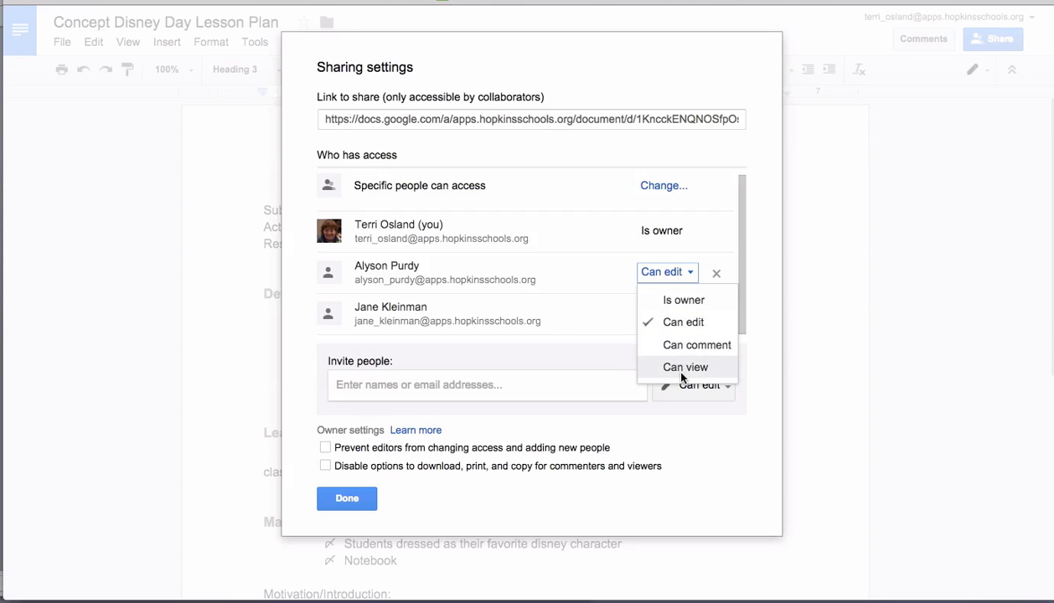
pyautogui.click(758, 236)
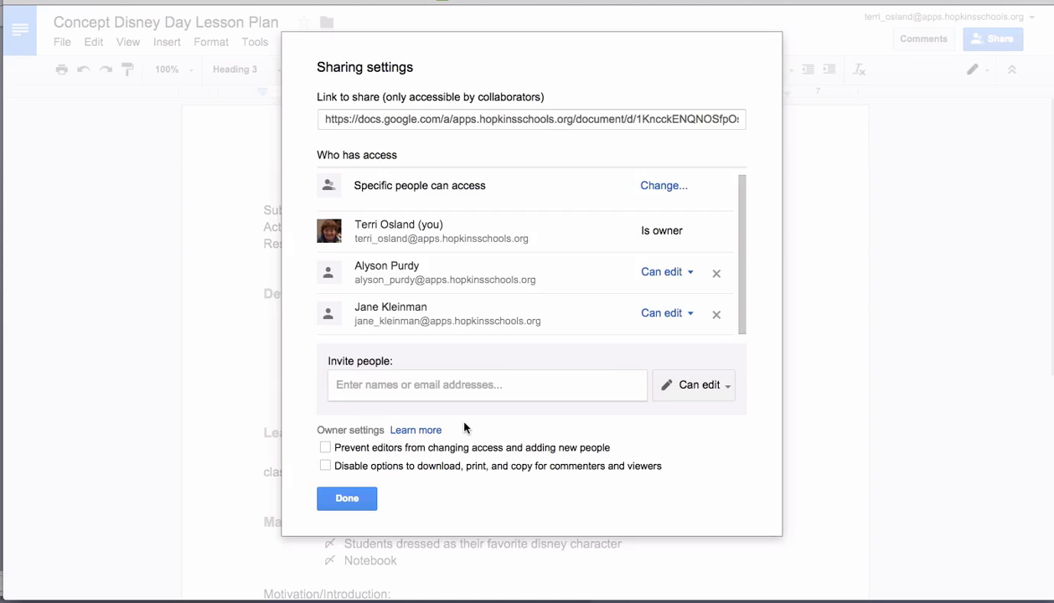
pyautogui.scroll(1, 477, 207)
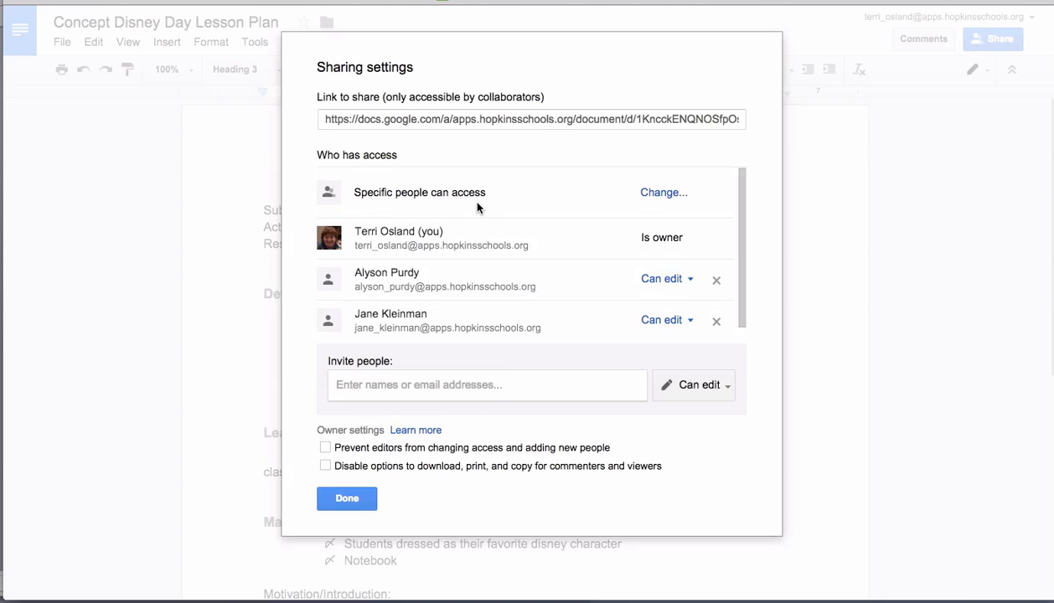
pyautogui.click(362, 502)
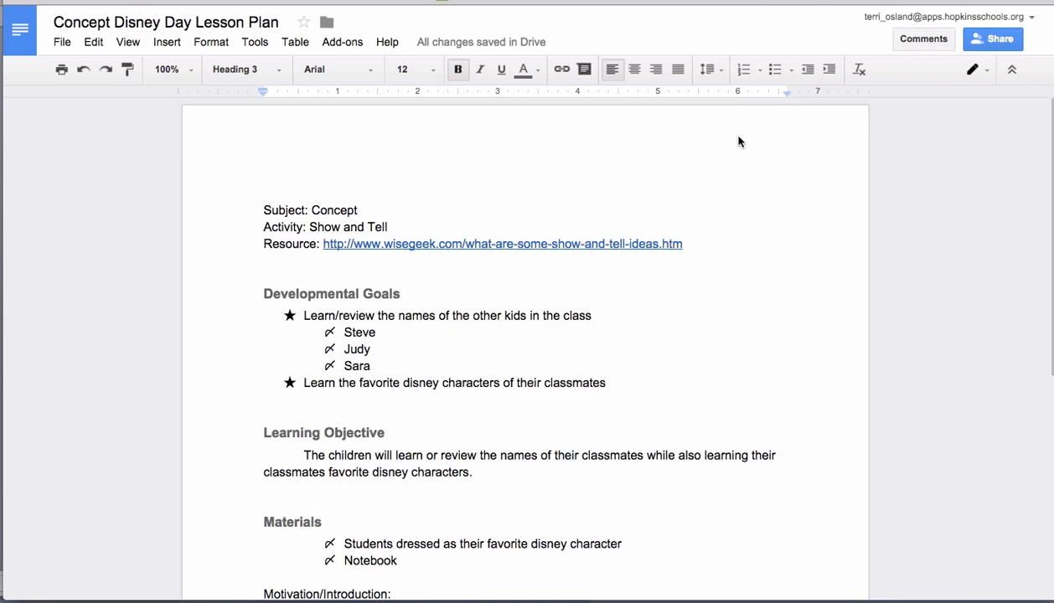
# - Reopen the advanced sharing settings and open the link sharing options for the document
pyautogui.click(986, 40)
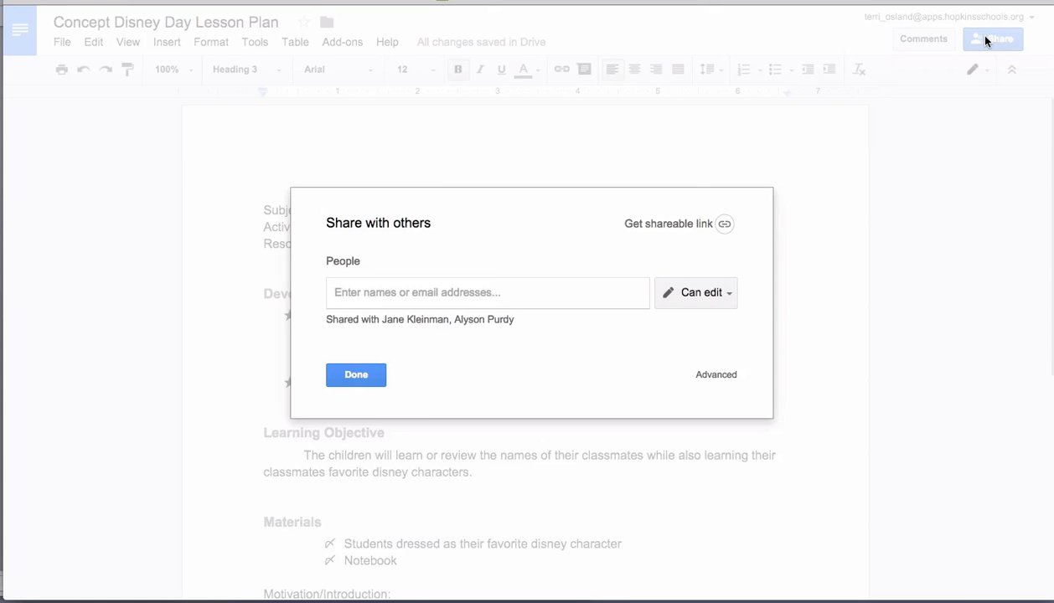
pyautogui.click(727, 375)
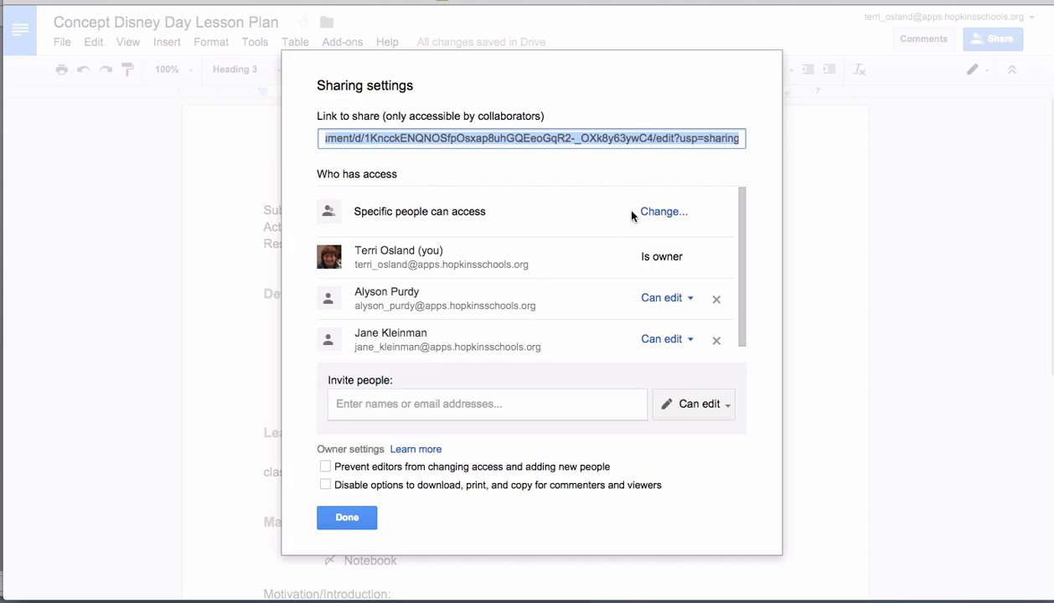
pyautogui.click(651, 213)
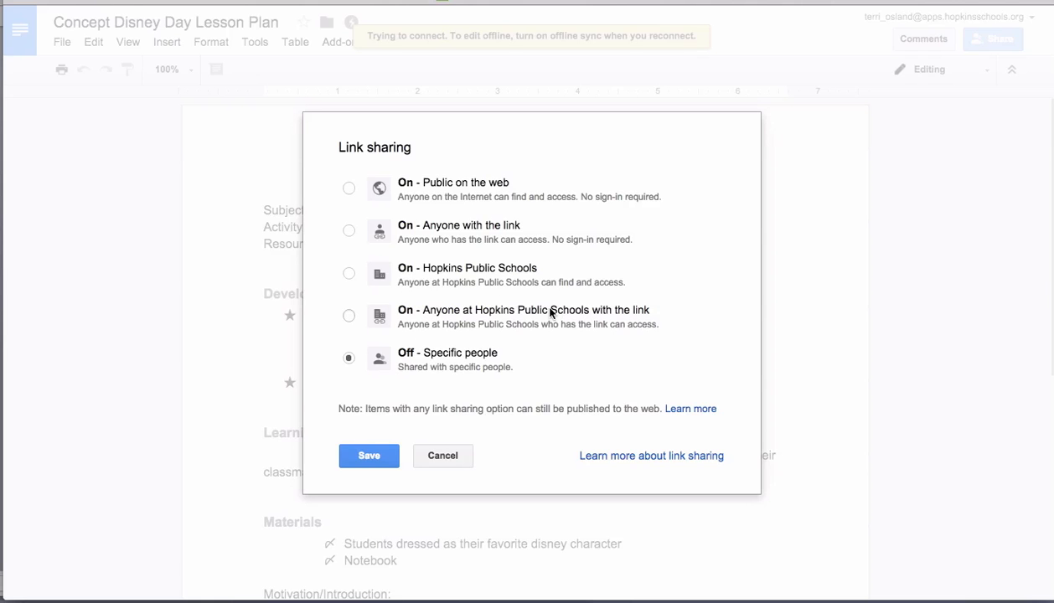
# - Try the link sharing options for Hopkins Public Schools, anyone with the link, public on the web, and anyone at Hopkins with the link
pyautogui.click(349, 274)
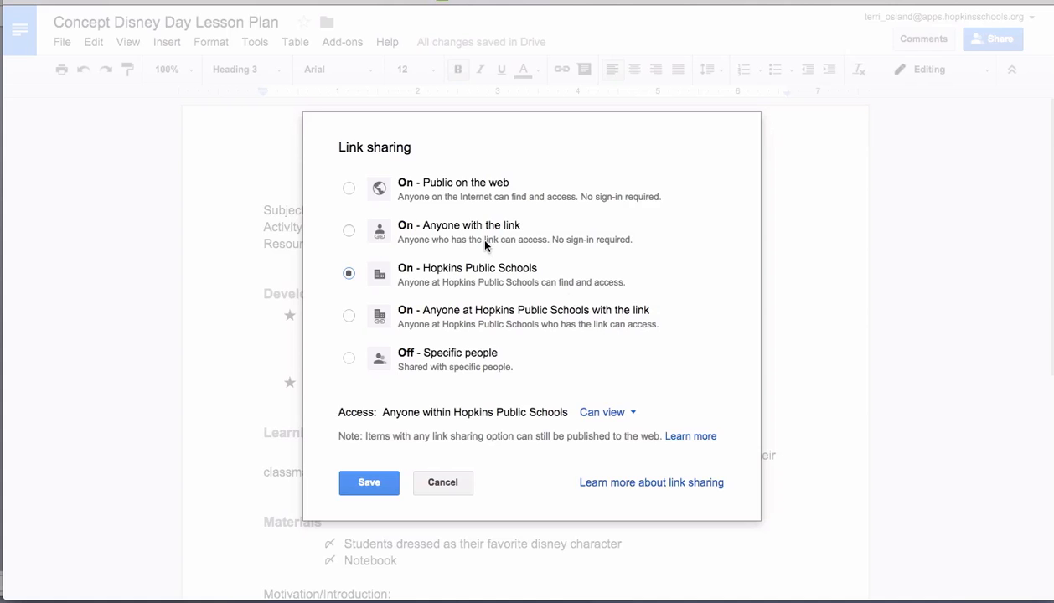
pyautogui.click(349, 231)
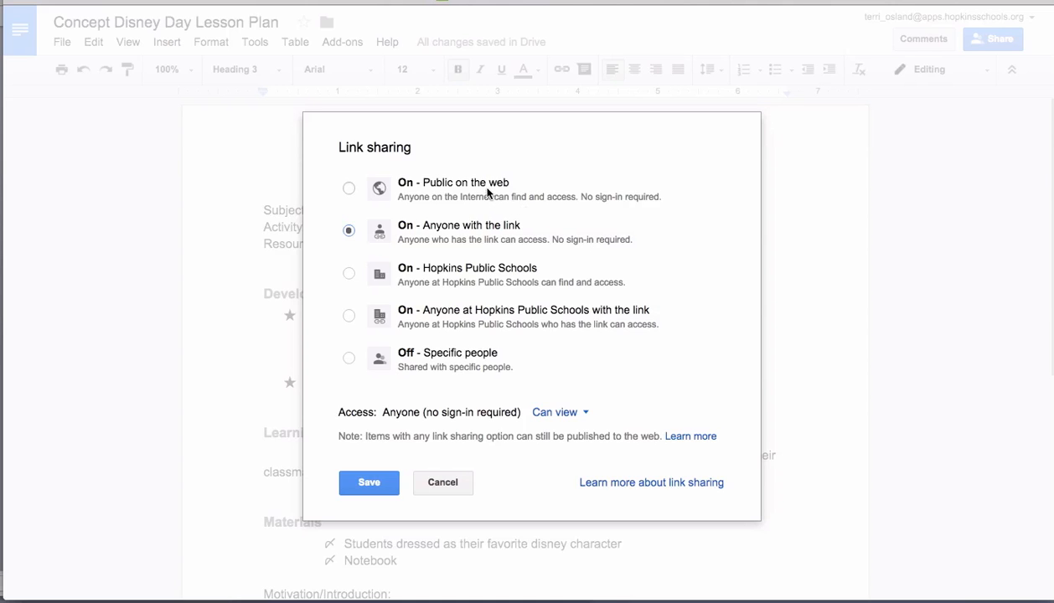
pyautogui.click(348, 188)
pyautogui.click(347, 316)
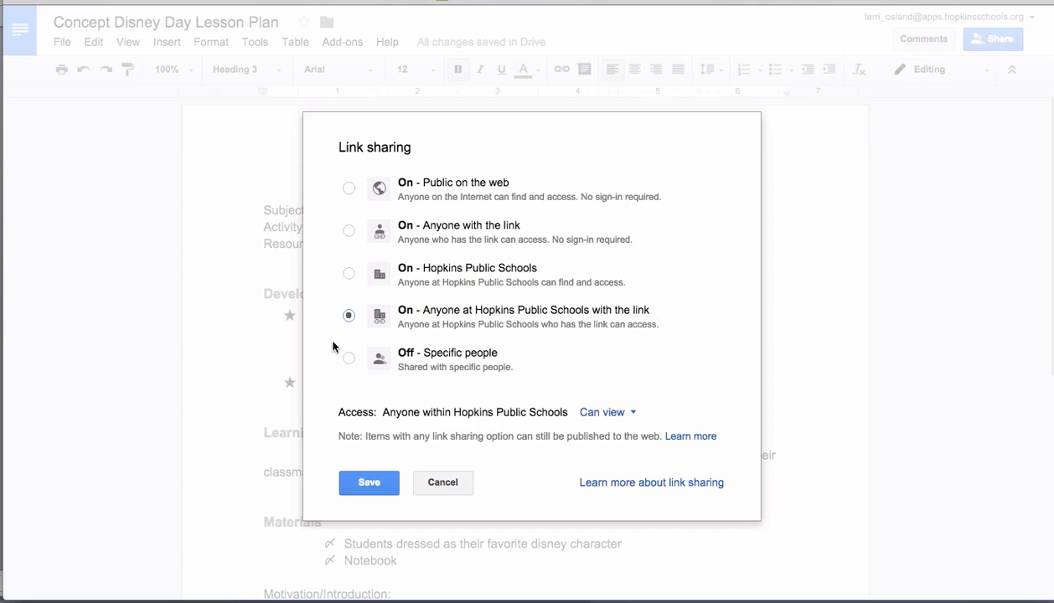
# - Set link sharing to On - Anyone with the link with Can view access, save it, and close the sharing settings
pyautogui.click(349, 230)
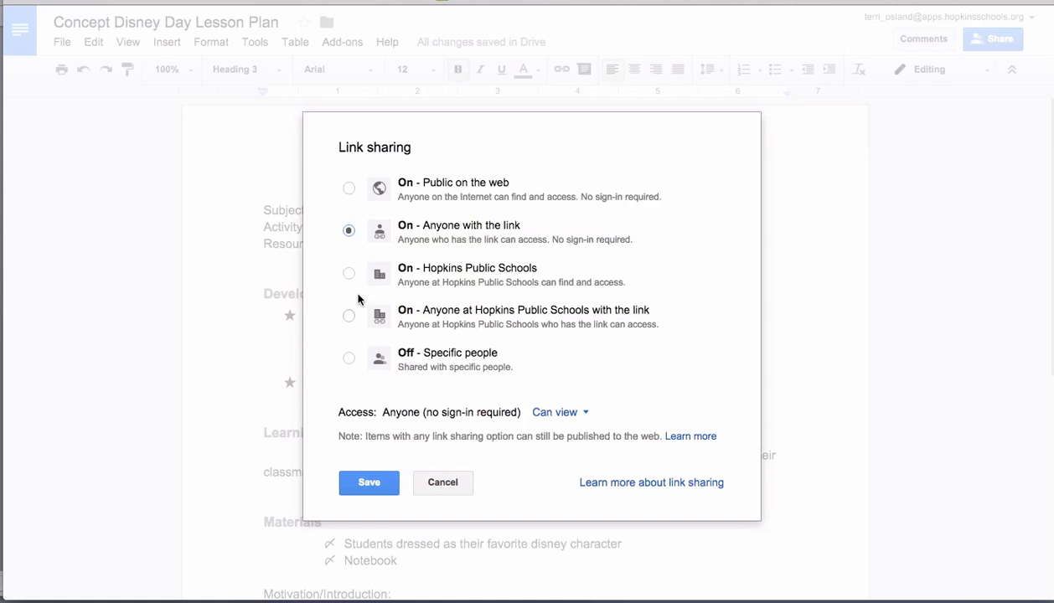
pyautogui.click(567, 414)
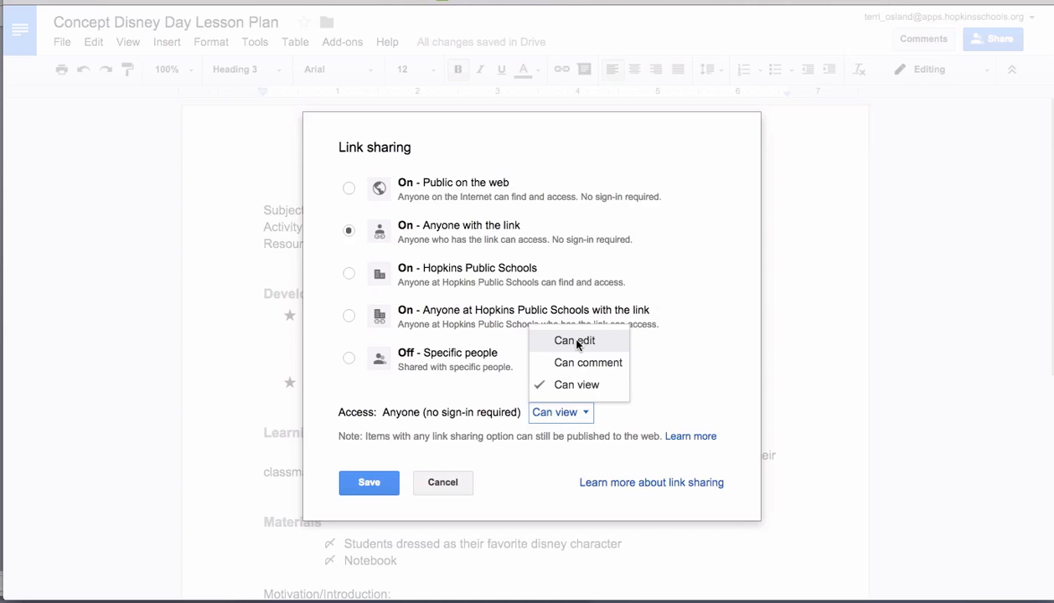
pyautogui.click(615, 227)
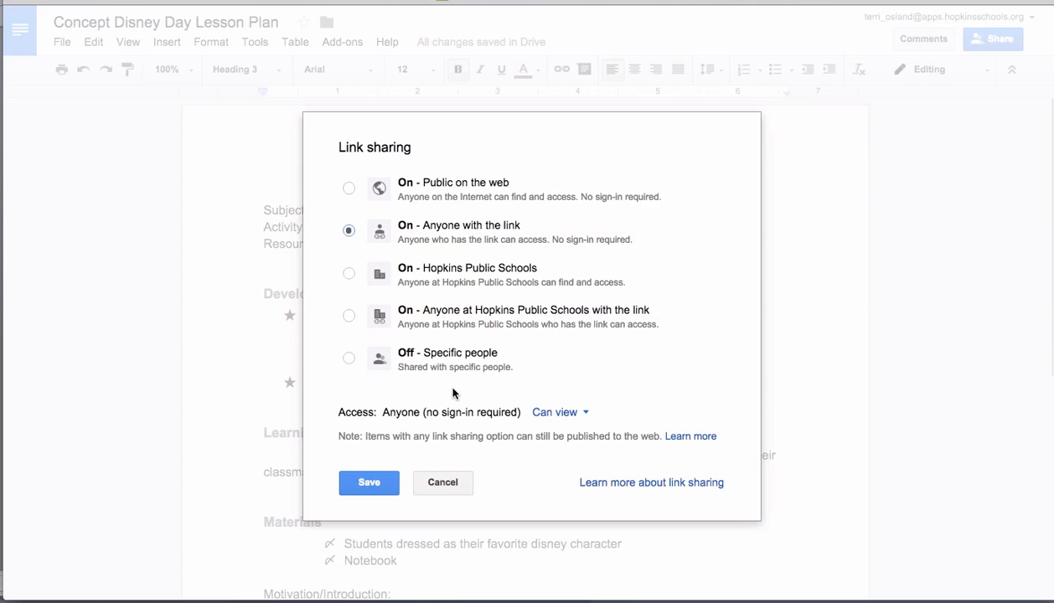
pyautogui.click(370, 484)
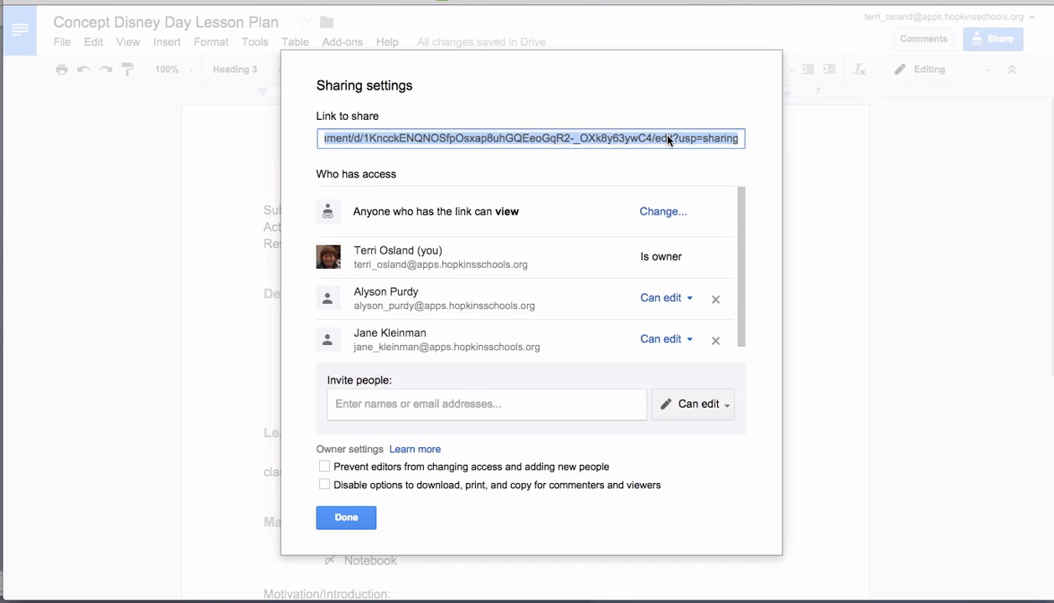
pyautogui.click(348, 513)
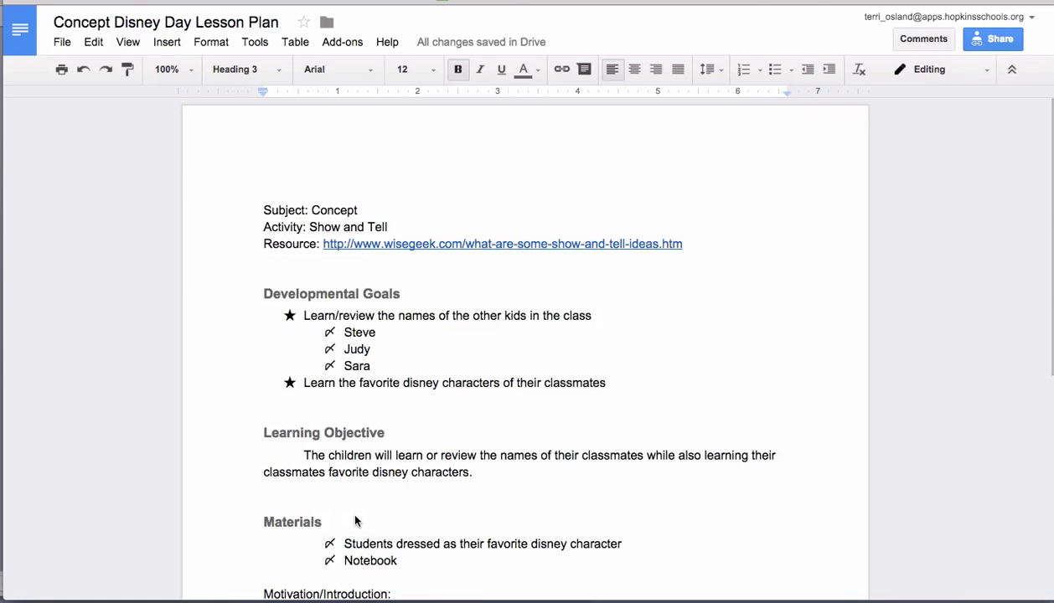